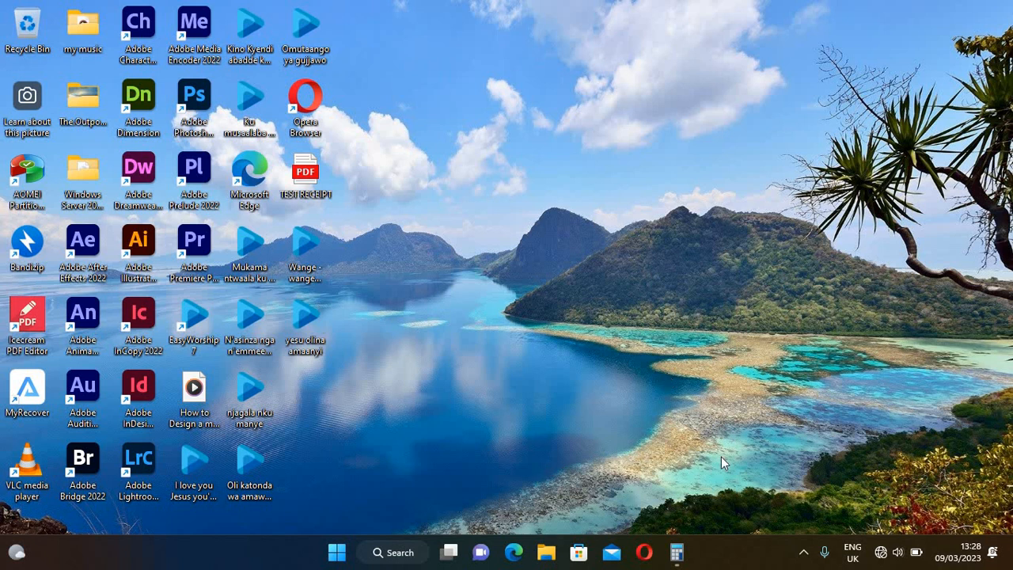
Open Excel with a new blank workbook and maximize its window.
key(super)
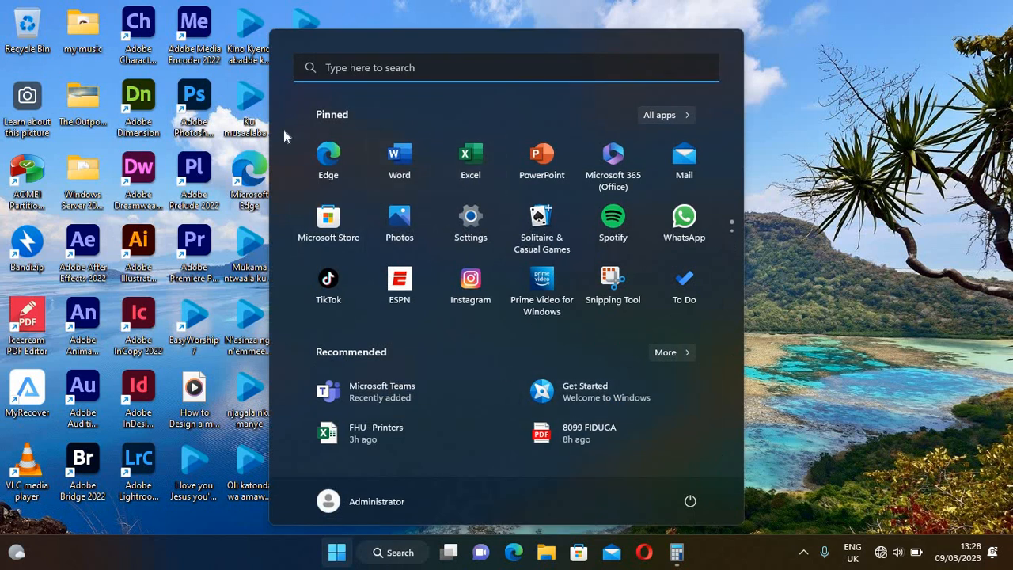
text(excel)
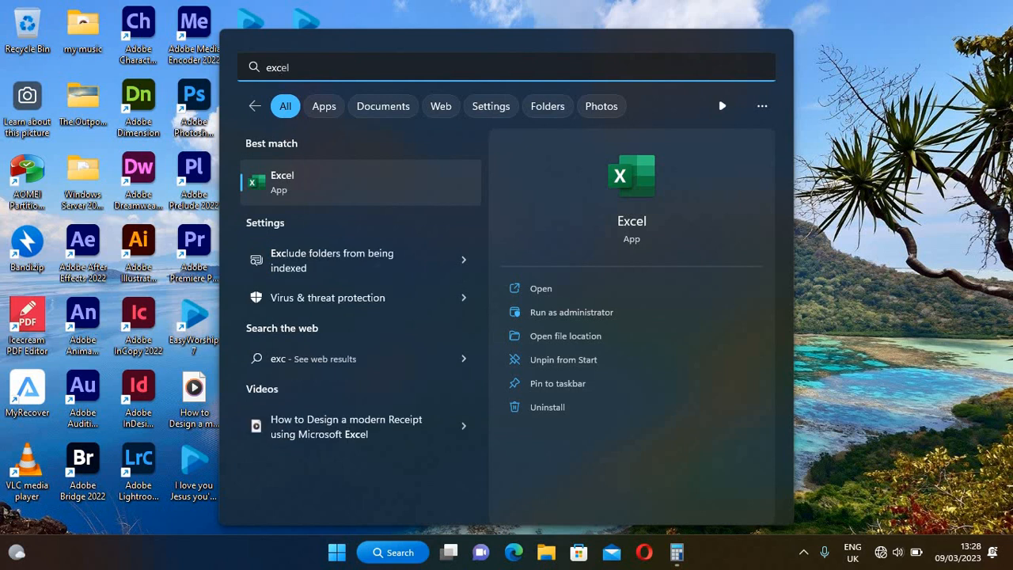
key(Return)
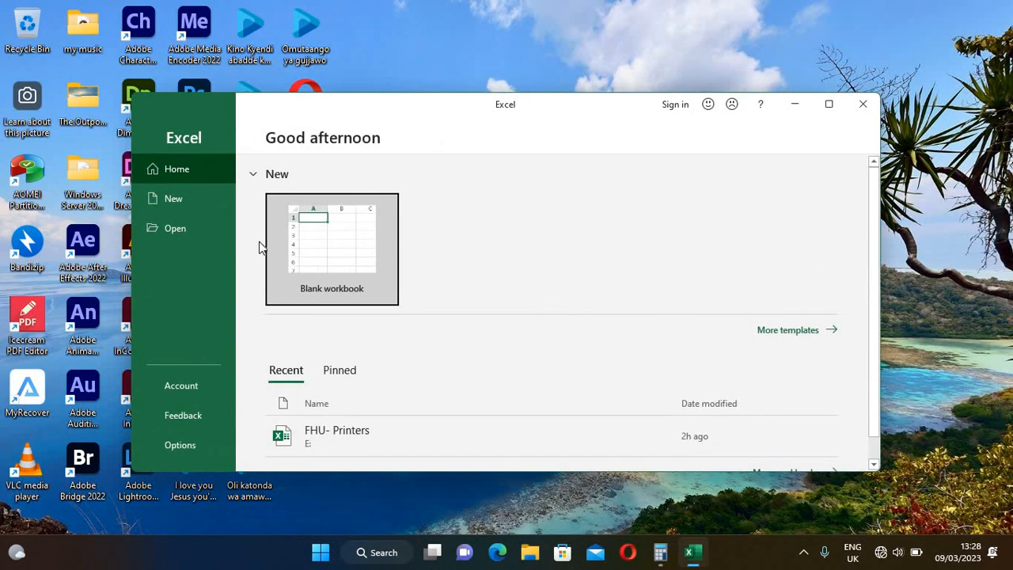
click(292, 261)
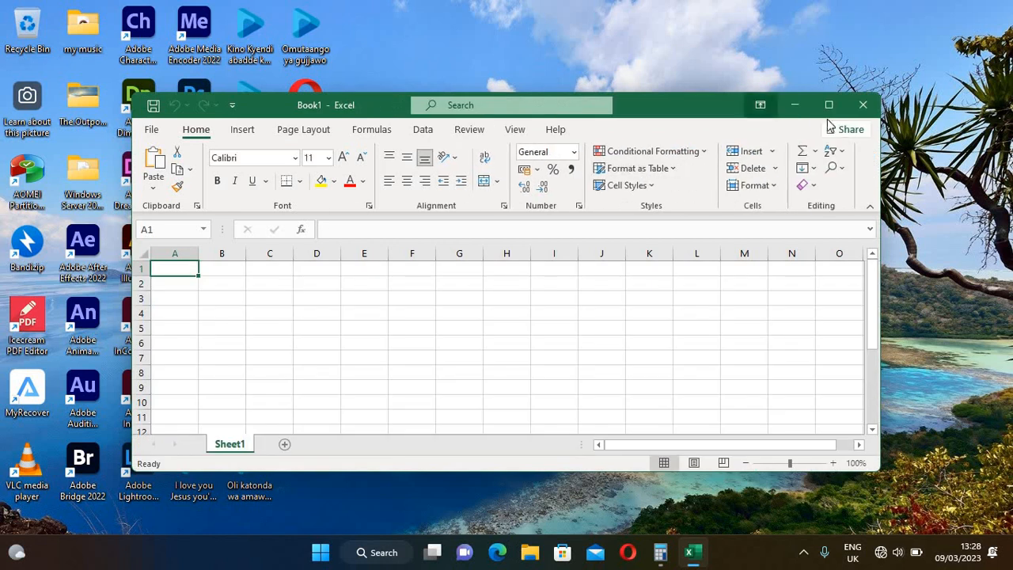
click(829, 105)
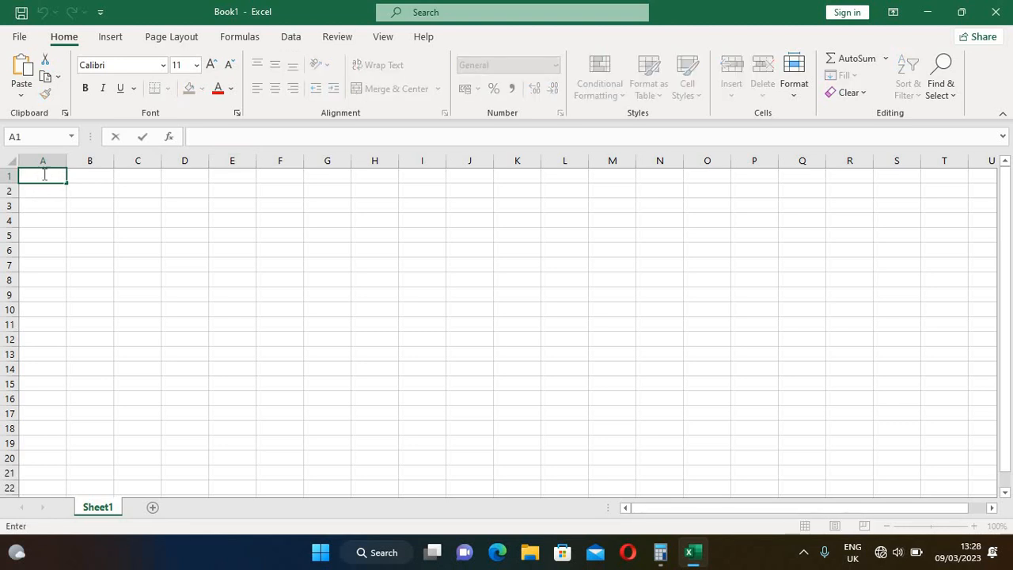
Enter four sample first names down column A, one per cell in A1 to A4.
text(fred)
key(Return)
text(isaac)
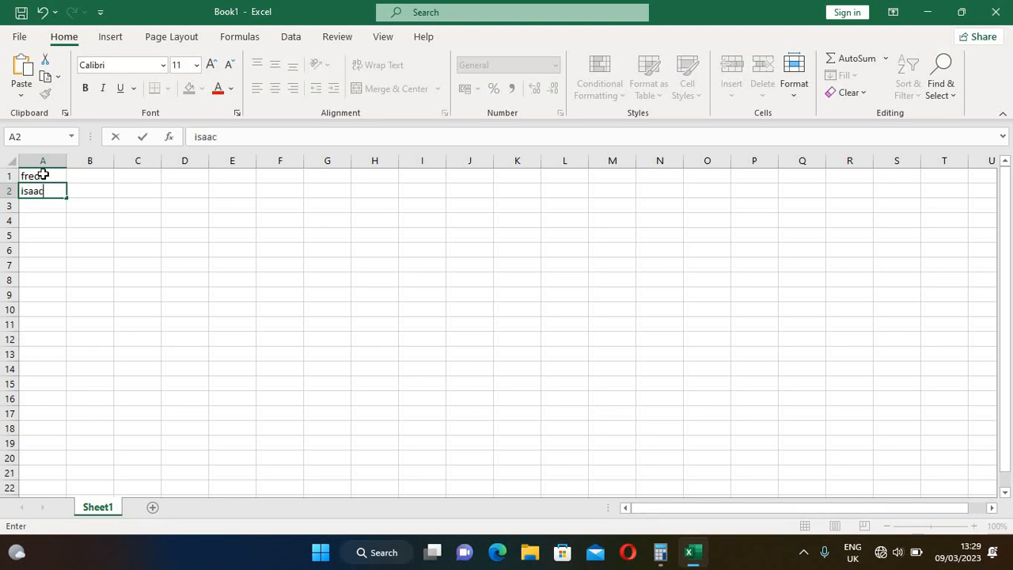
key(Return)
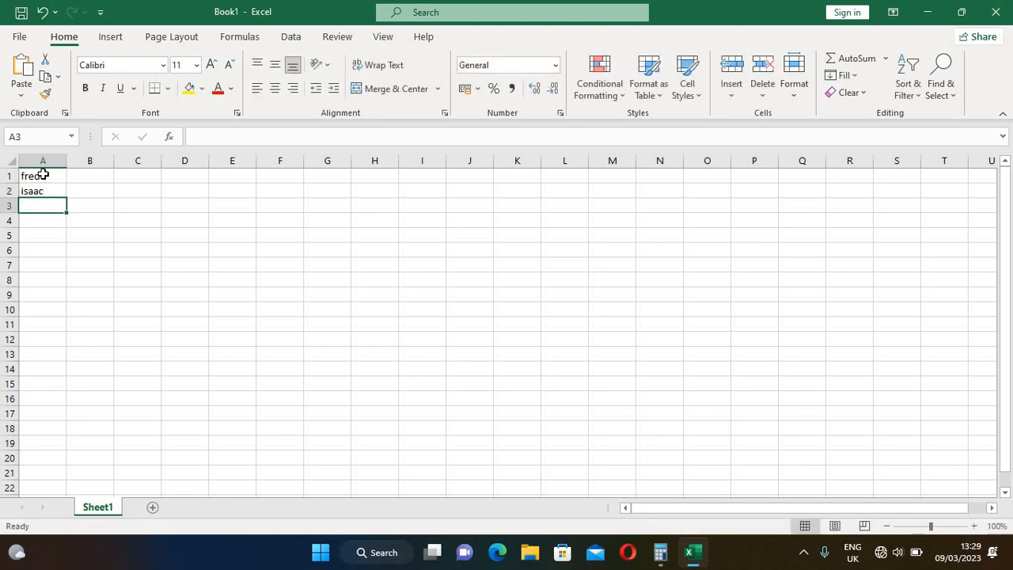
text(Gr)
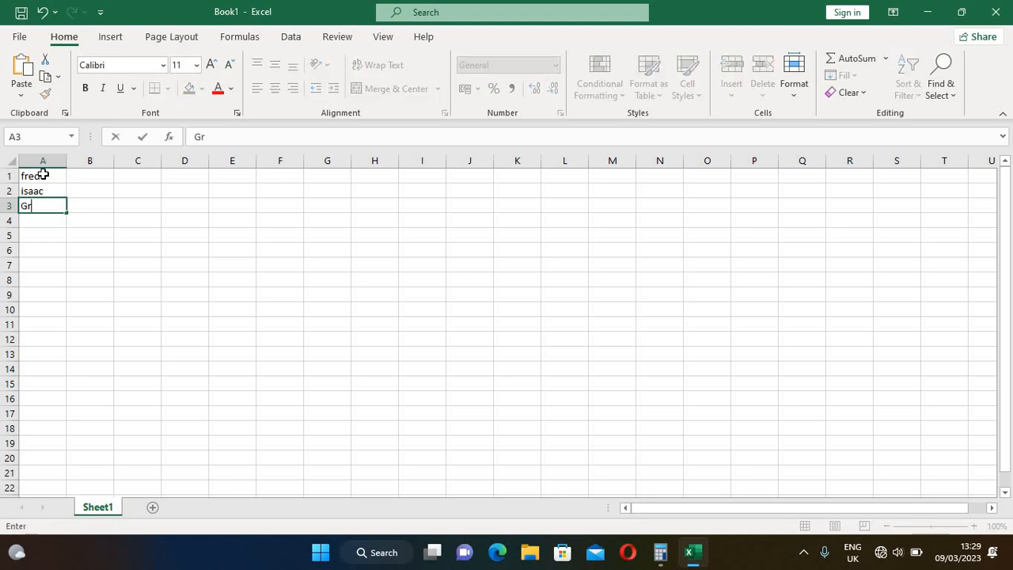
text(ace)
key(Return)
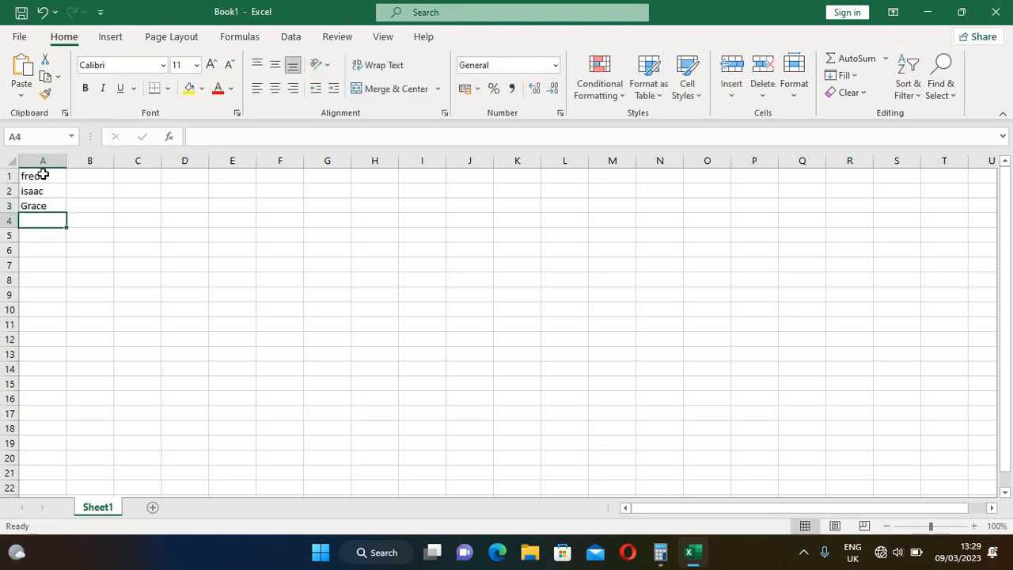
text(N)
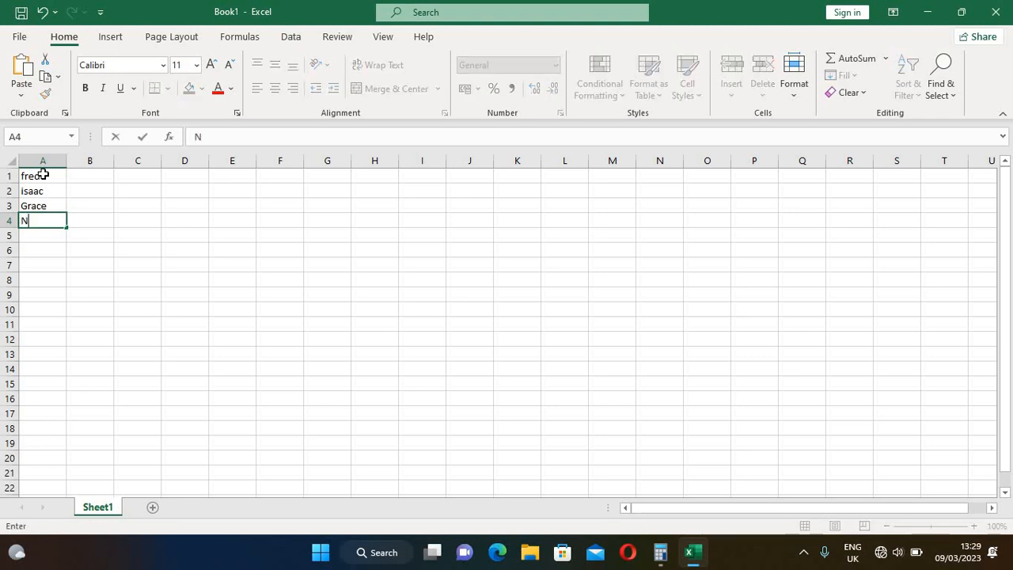
text(eo)
key(Return)
Continue the name list in column A with three more first names in A5 to A7.
text(L)
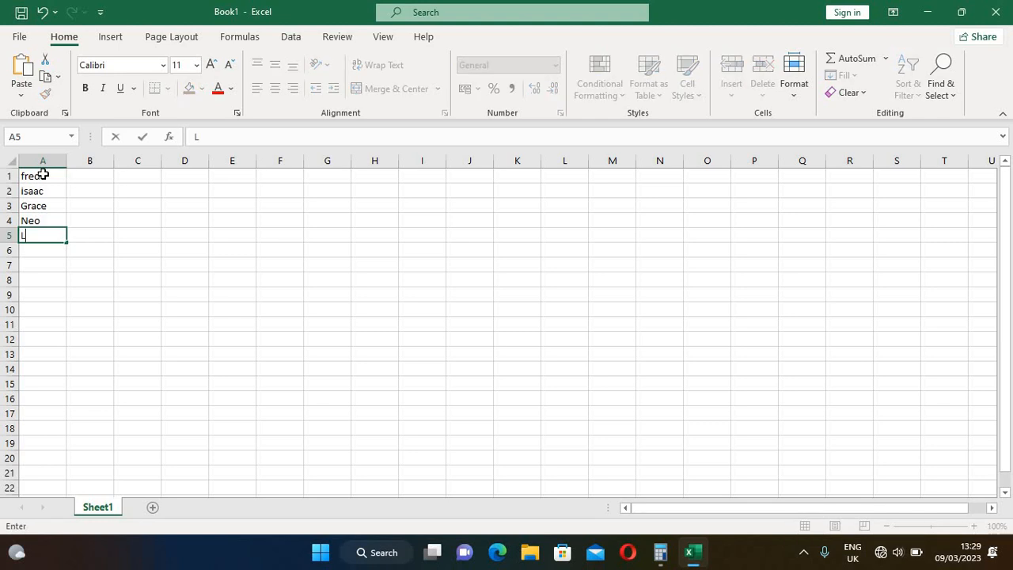
text(eo)
key(ctrl+Return)
key(Down)
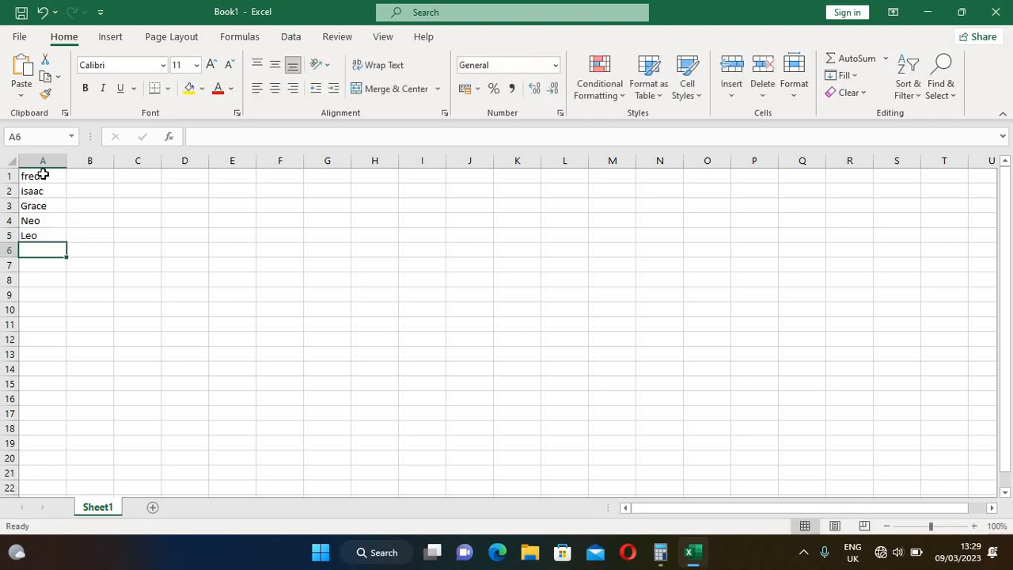
text(Joe)
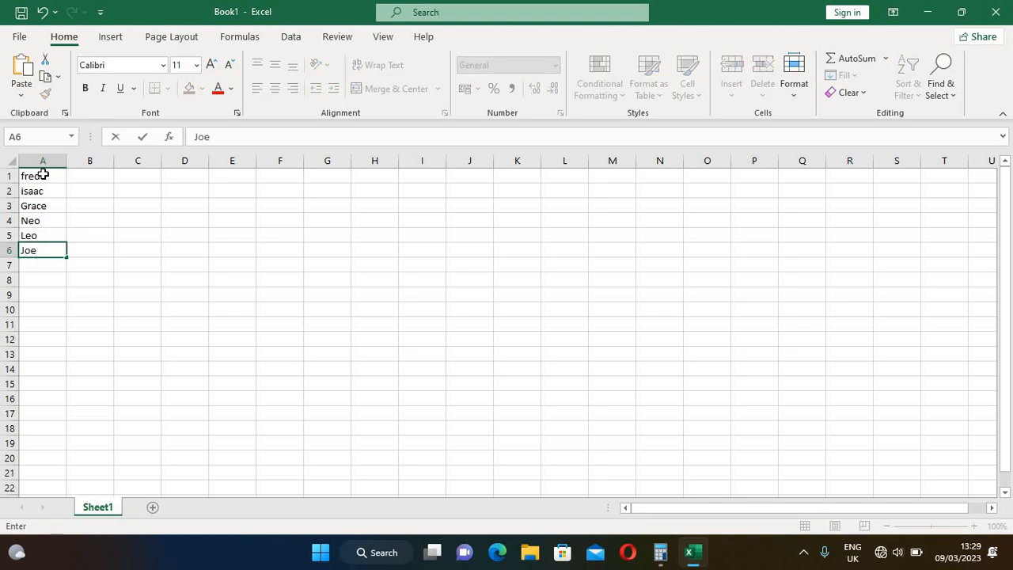
key(Return)
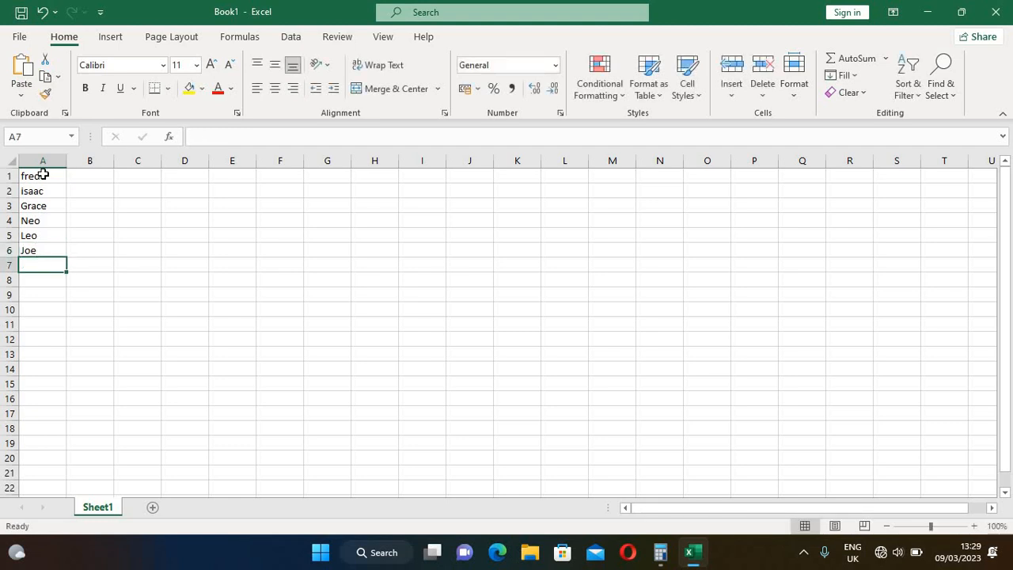
text(C)
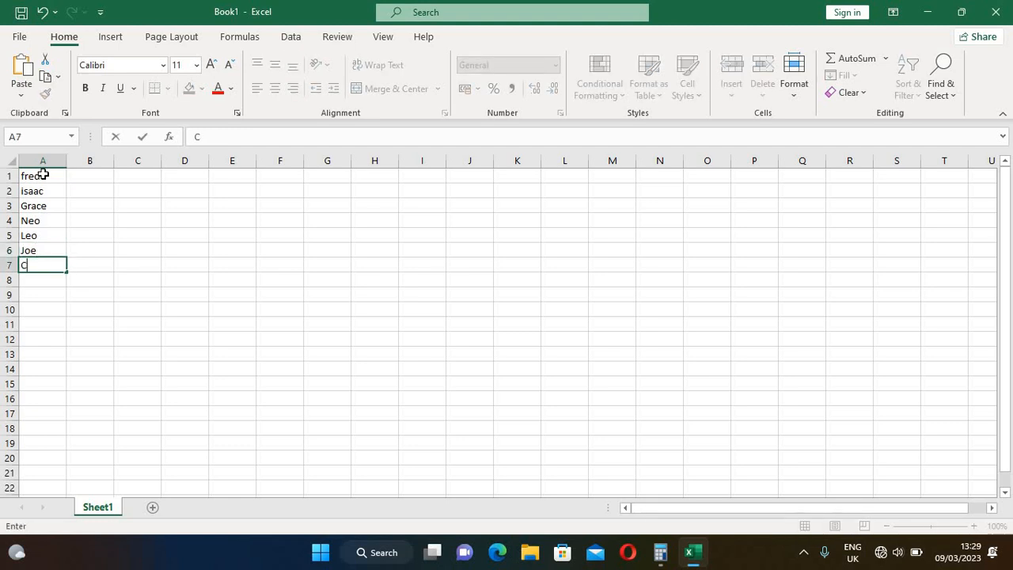
text(hristine)
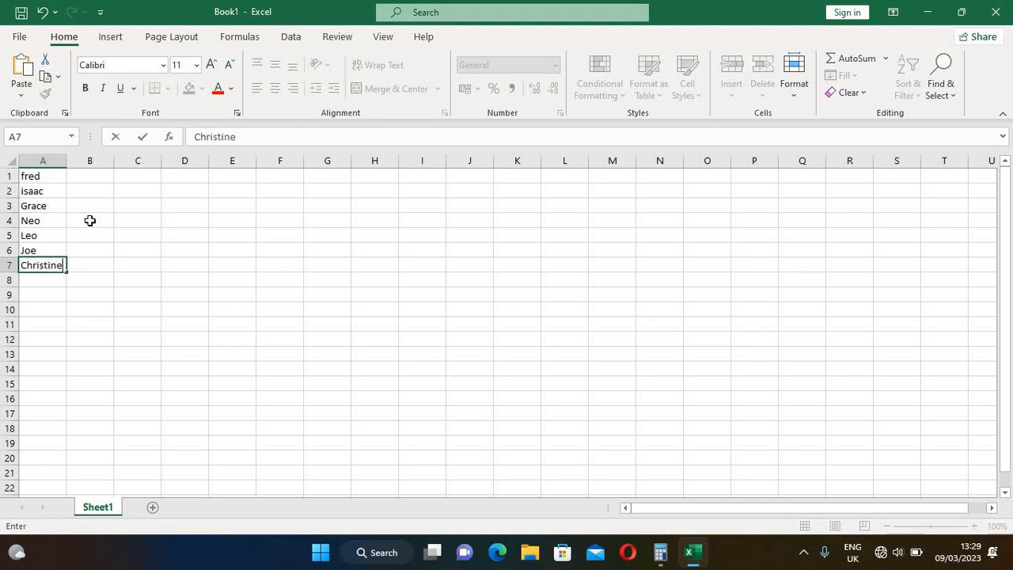
click(87, 356)
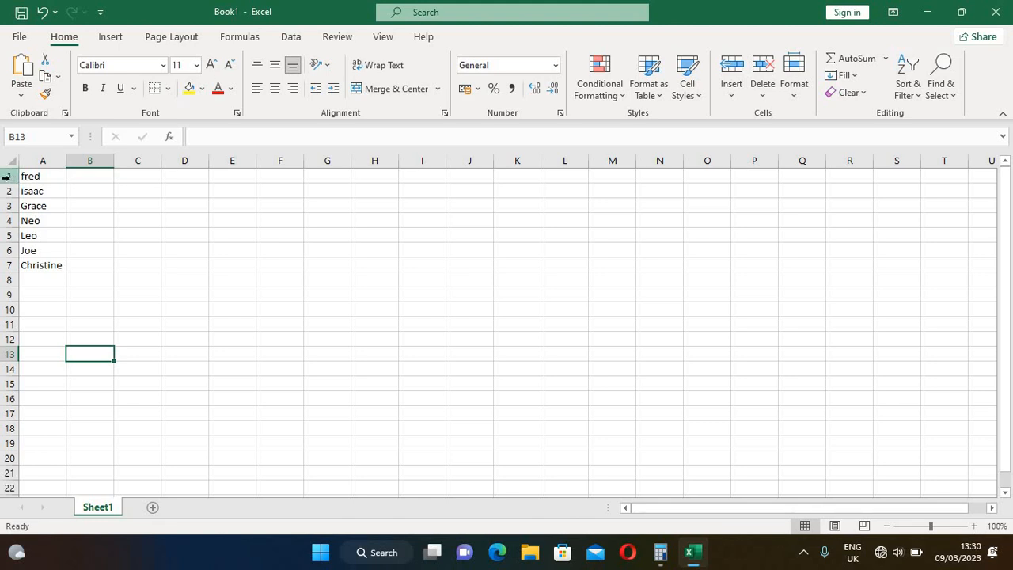
Insert one blank row above row 2, between the first and second names.
click(6, 177)
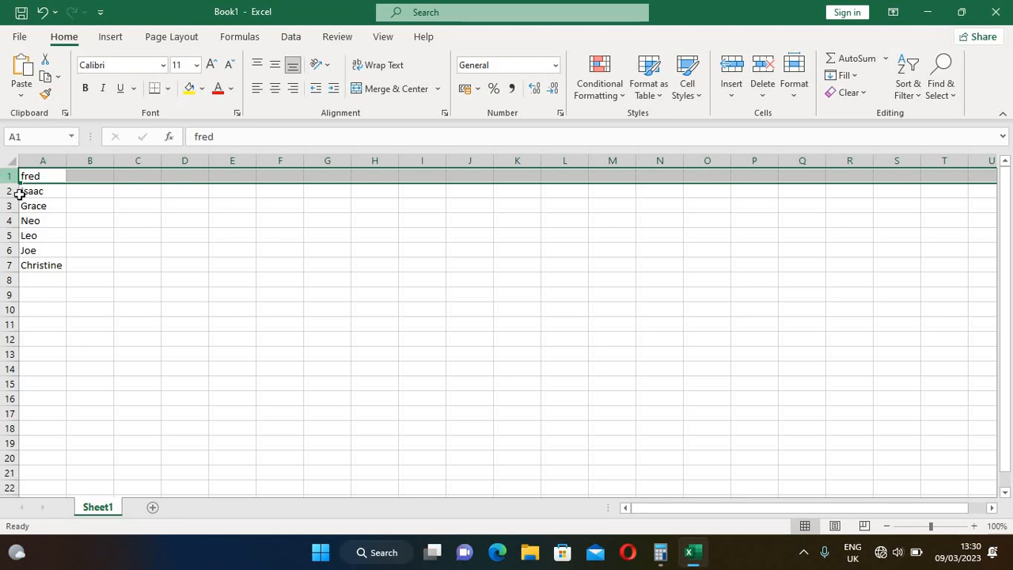
click(10, 191)
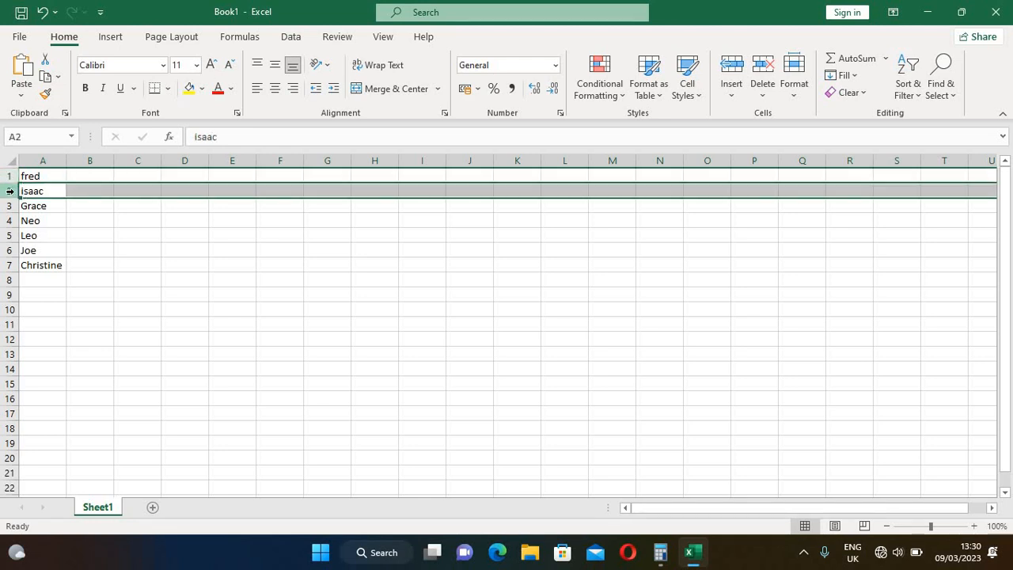
drag(10, 191, 10, 191)
right_click(15, 194)
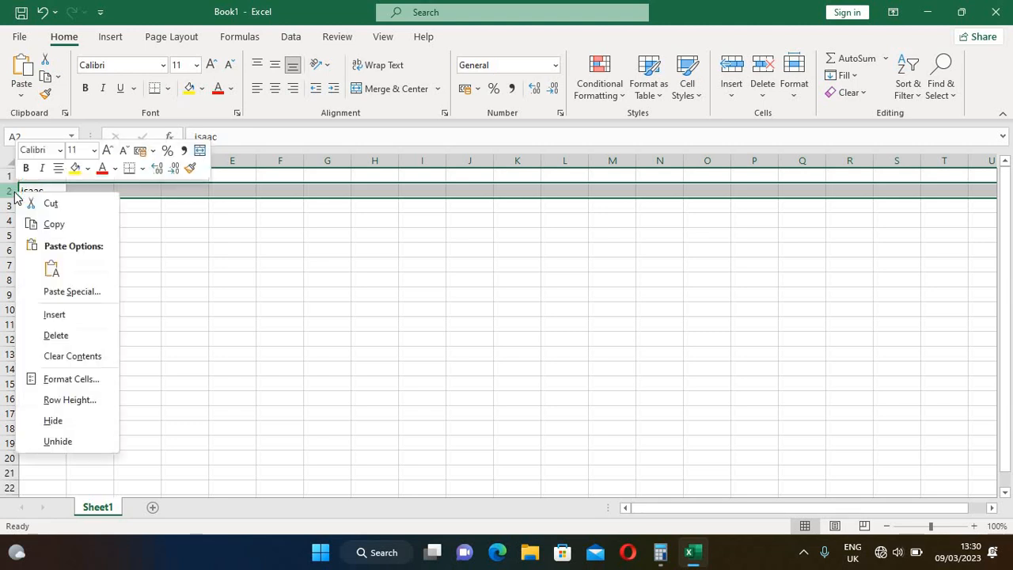
click(61, 314)
click(225, 312)
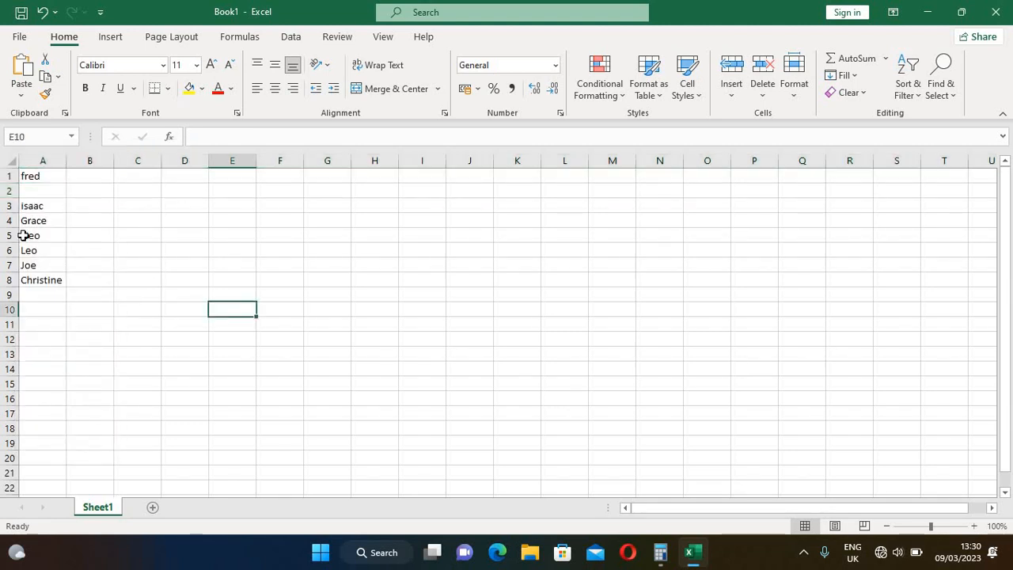
Delete the blank row 2 between the first and second names.
drag(9, 191, 9, 191)
right_click(10, 192)
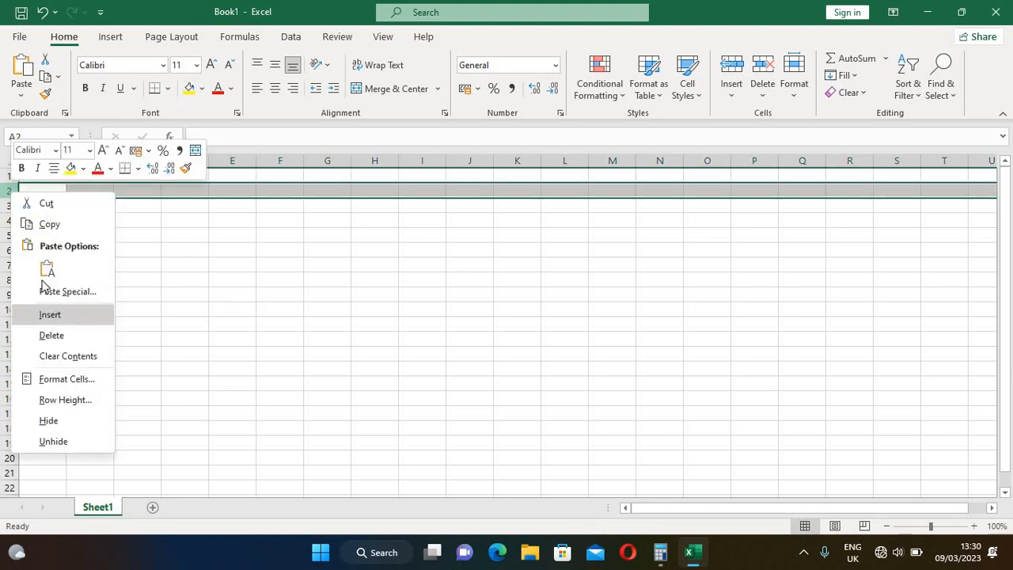
click(50, 336)
click(247, 371)
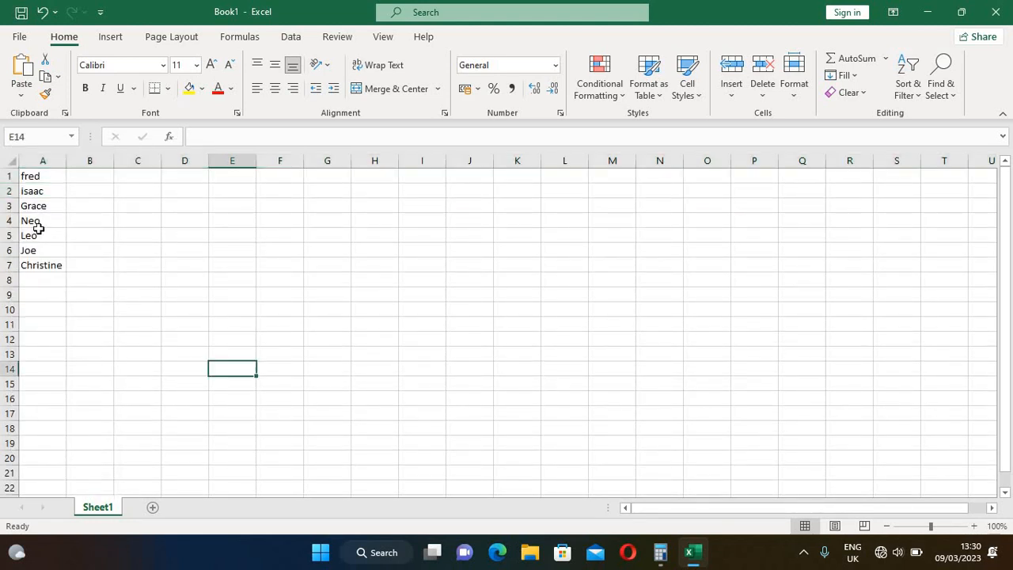
Try to insert blank rows between the names with rows 2 through 7 individually added to the selection.
click(11, 191)
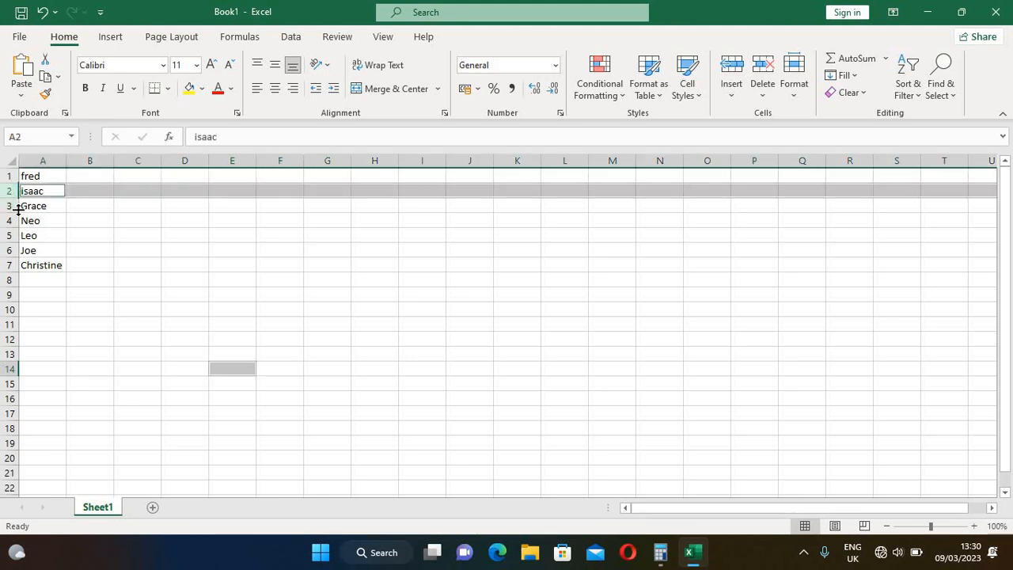
ctrl+click(8, 205)
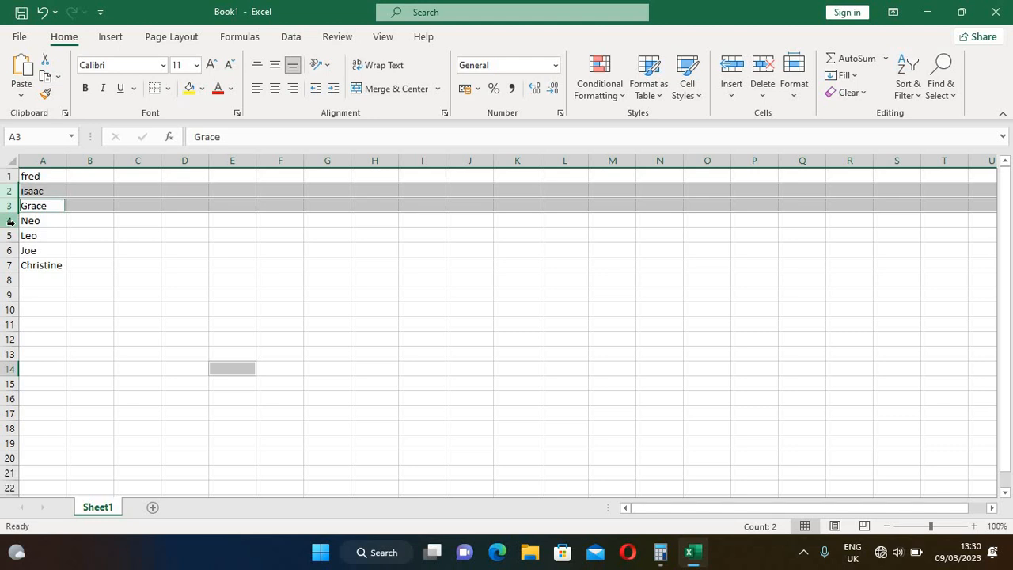
ctrl+click(9, 222)
click(8, 228)
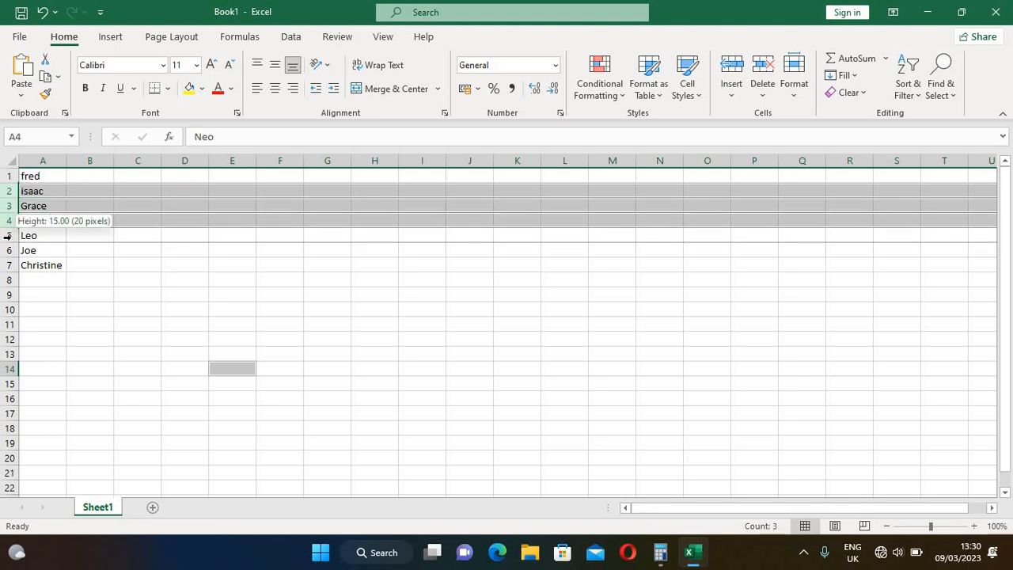
ctrl+click(10, 235)
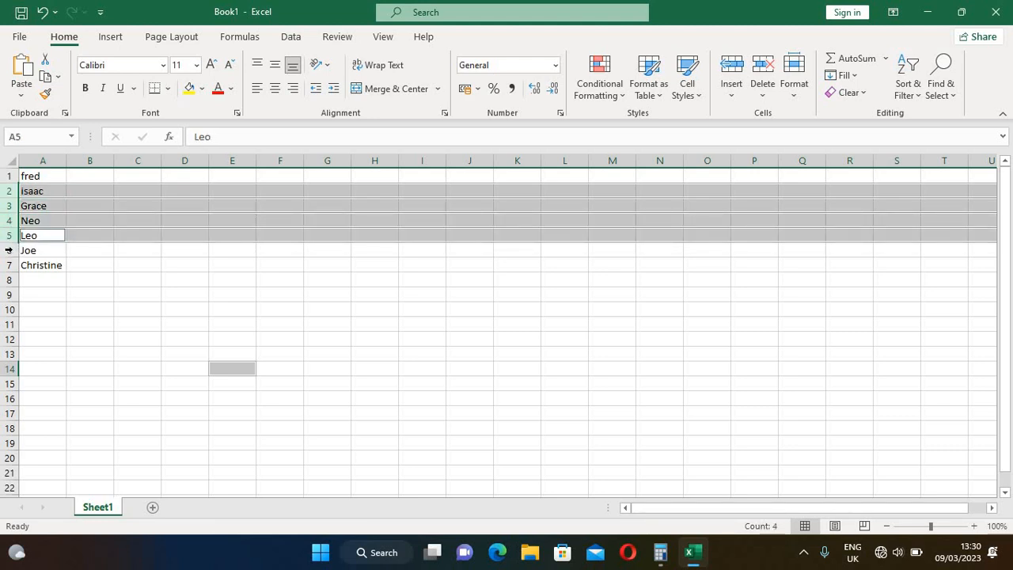
ctrl+click(9, 250)
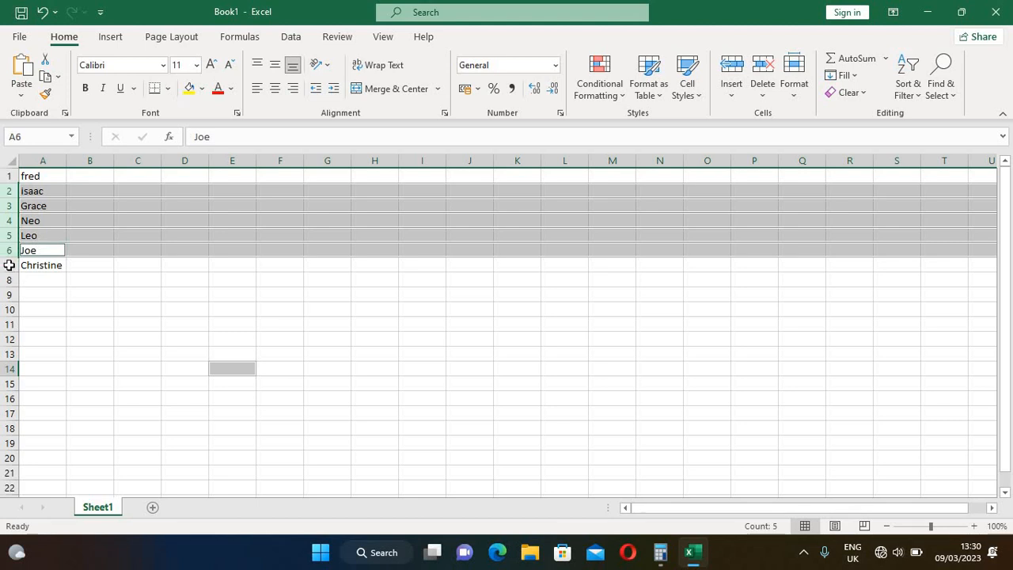
ctrl+click(9, 265)
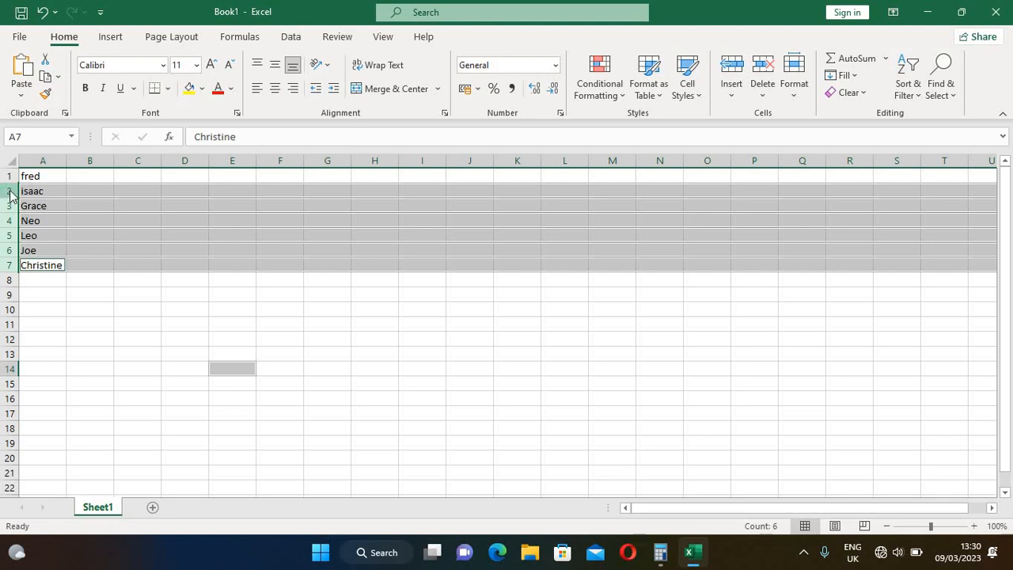
right_click(11, 194)
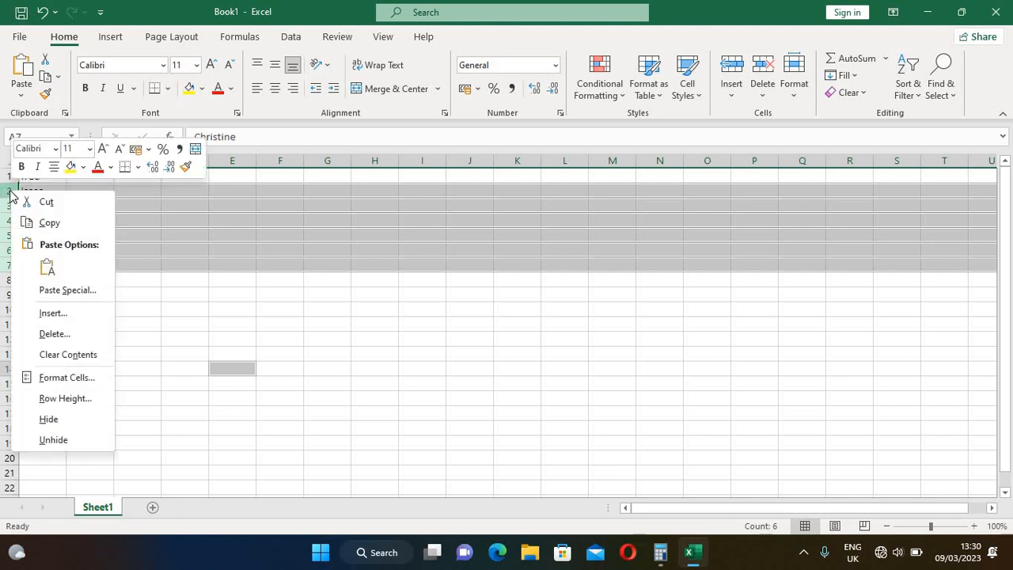
click(54, 317)
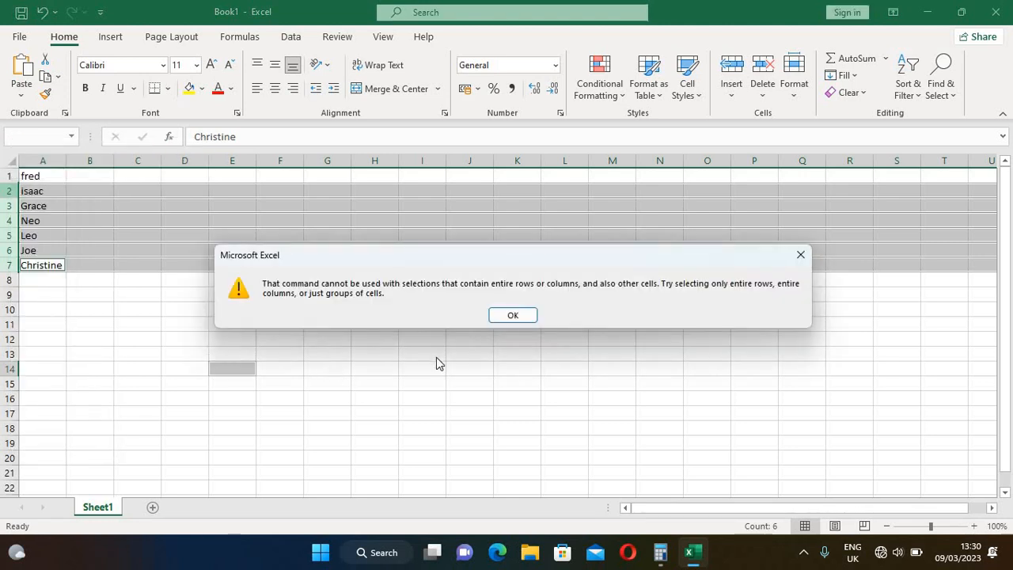
click(519, 314)
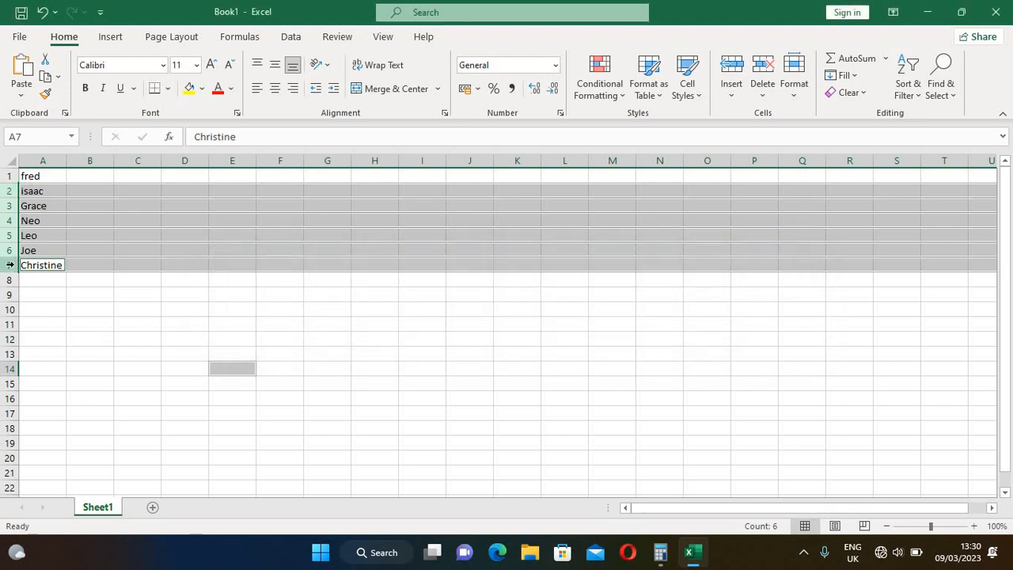
Remove row 7 from the multi-row selection and try to insert blank rows above rows 2 through 6.
ctrl+click(16, 267)
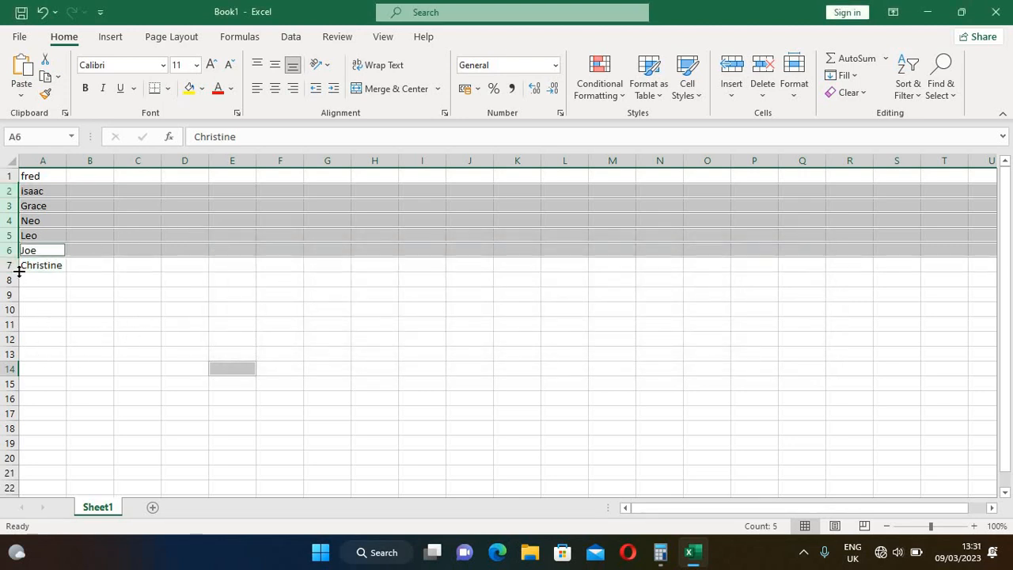
right_click(11, 196)
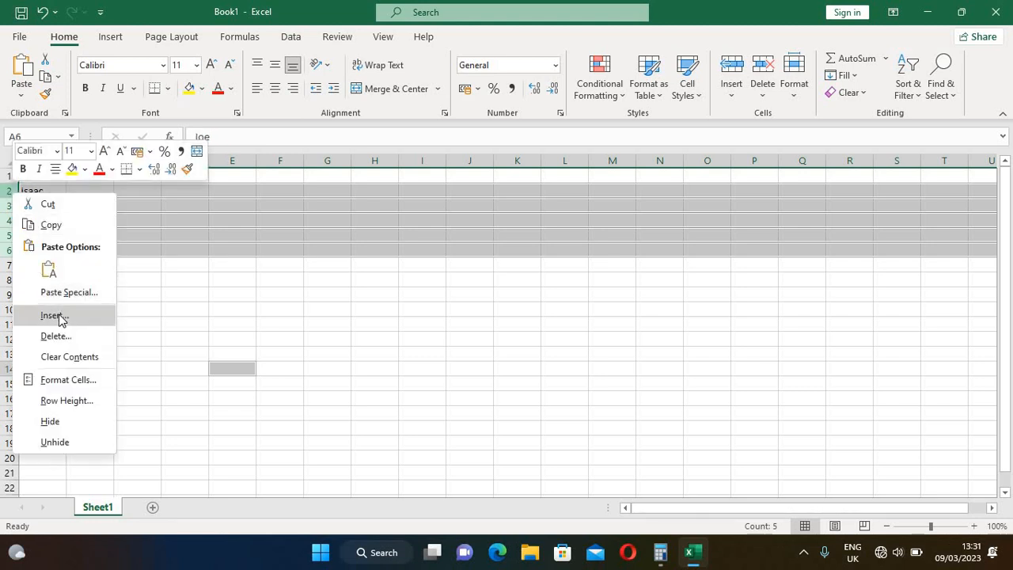
click(55, 315)
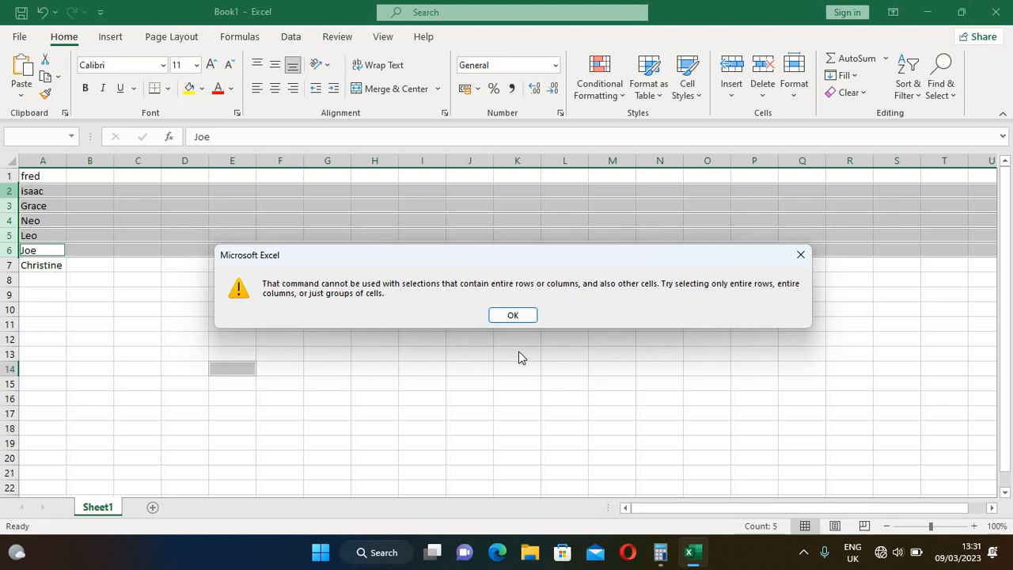
click(514, 314)
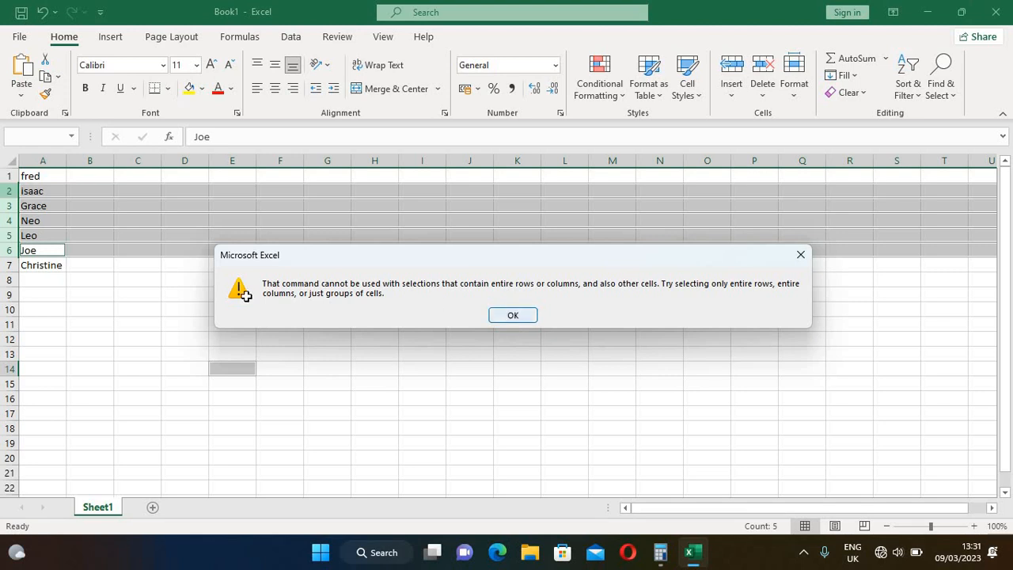
click(102, 281)
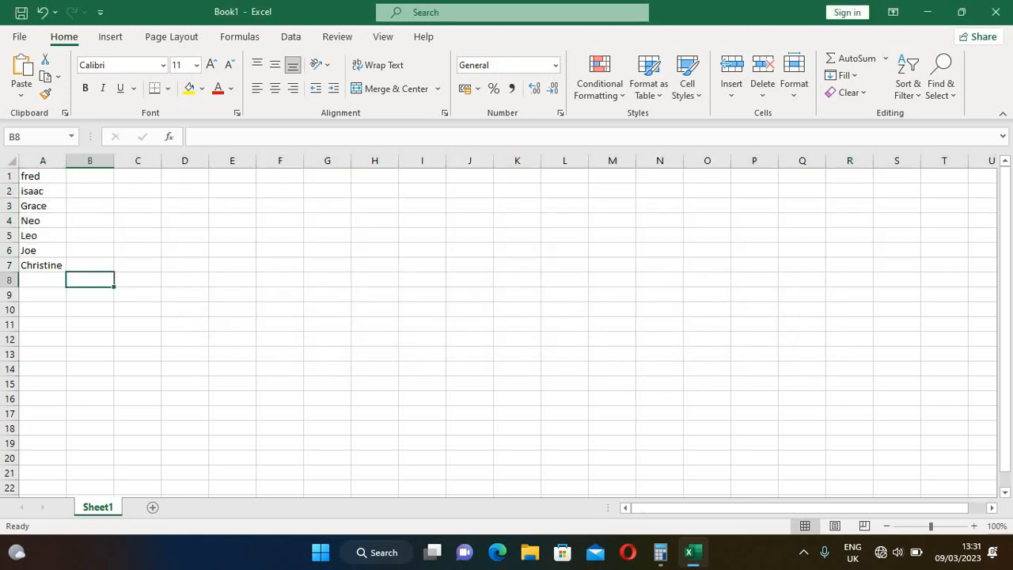
Insert a blank row above each of rows 2 through 7 at once, adding each row individually to a fresh selection.
click(9, 191)
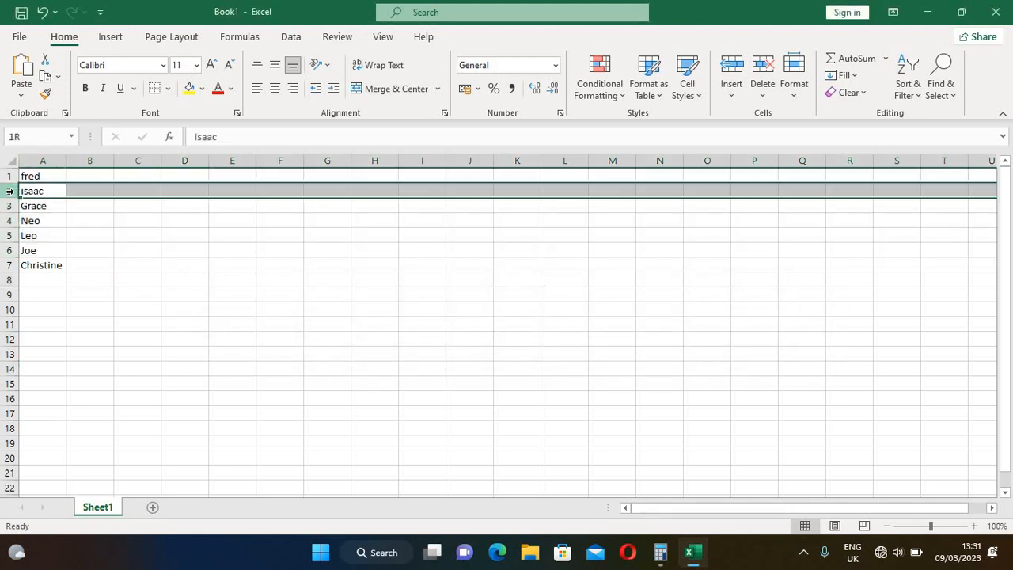
ctrl+click(10, 205)
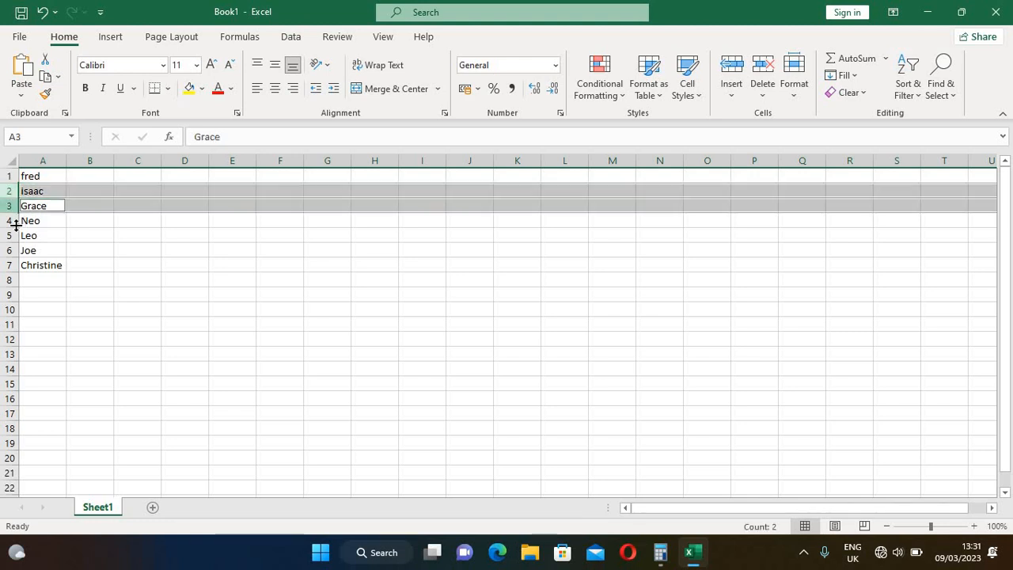
click(13, 225)
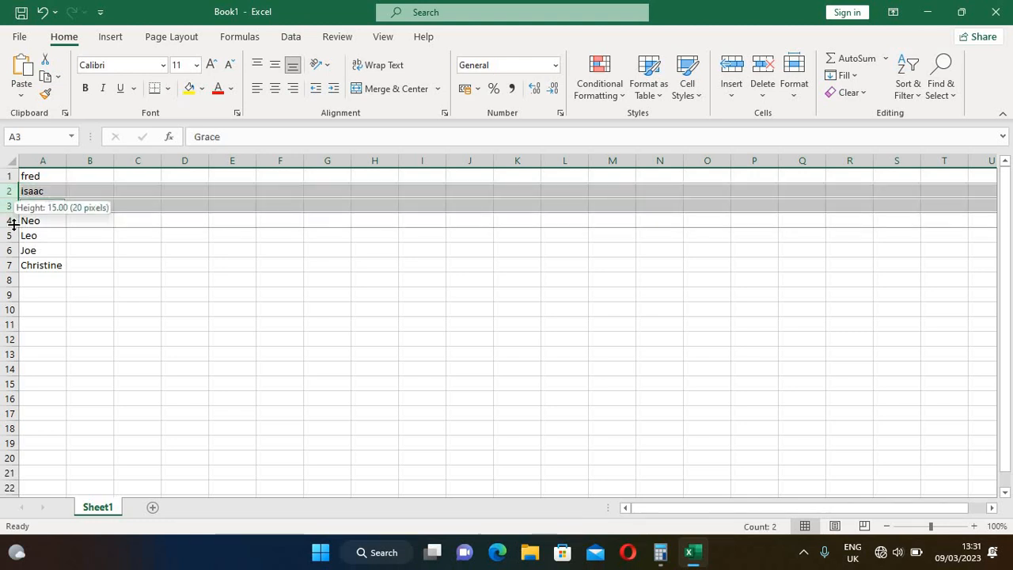
ctrl+click(9, 221)
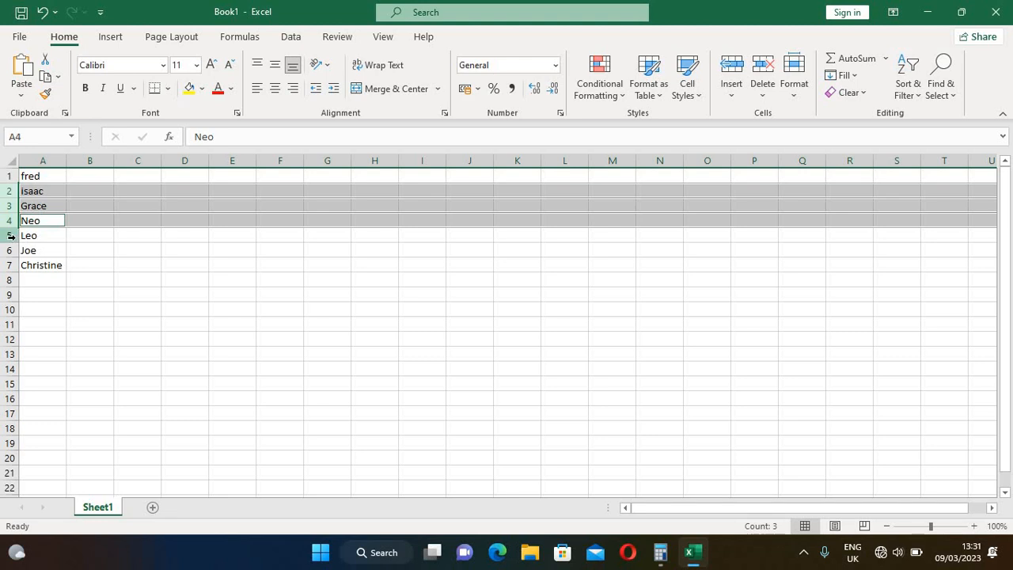
ctrl+click(10, 235)
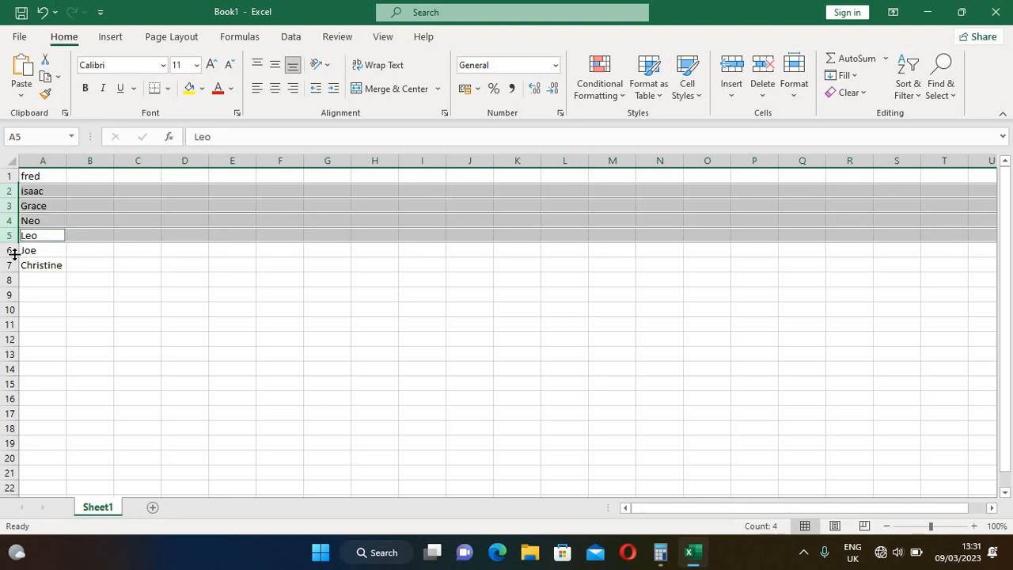
ctrl+click(8, 250)
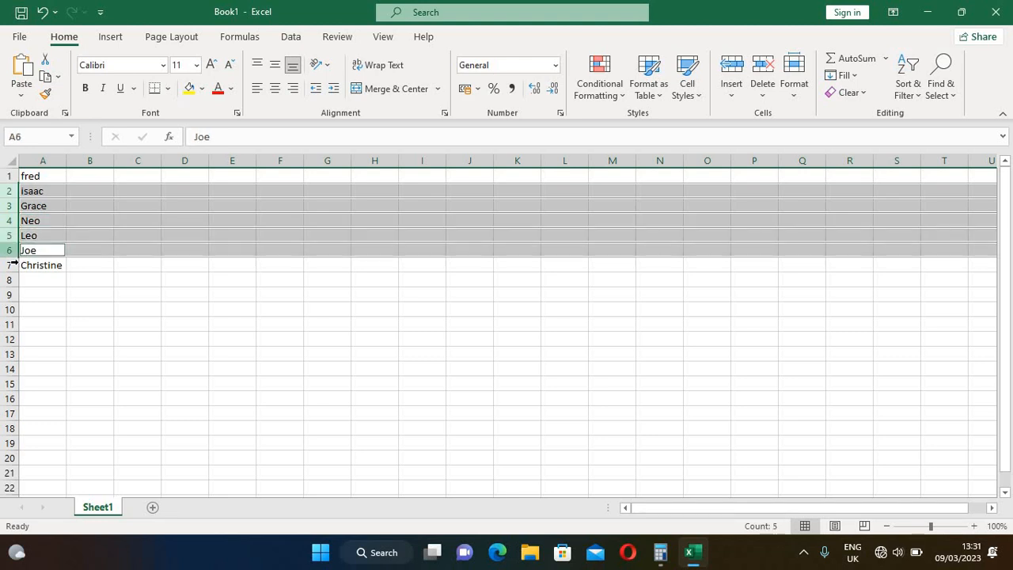
ctrl+click(12, 265)
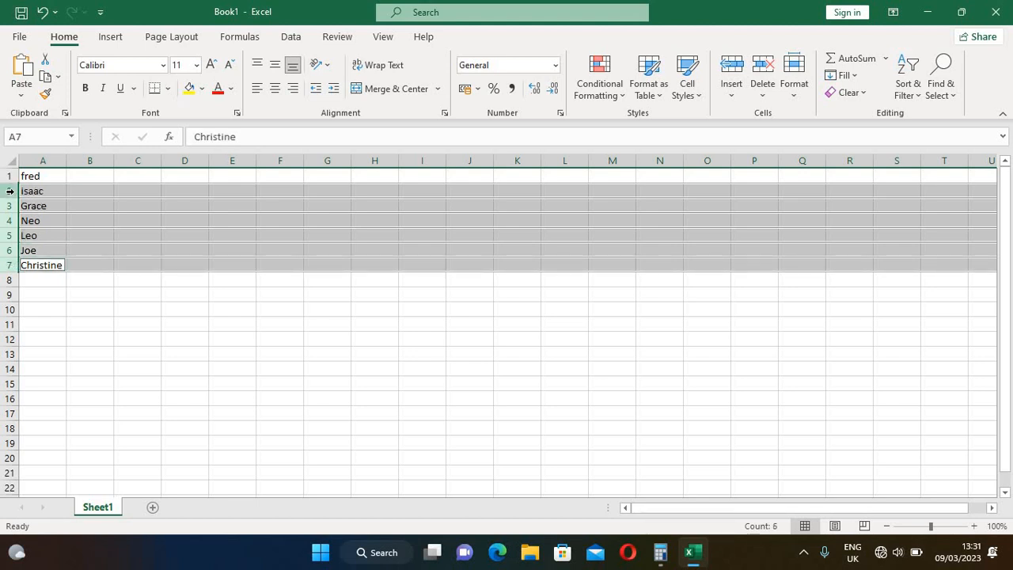
right_click(15, 196)
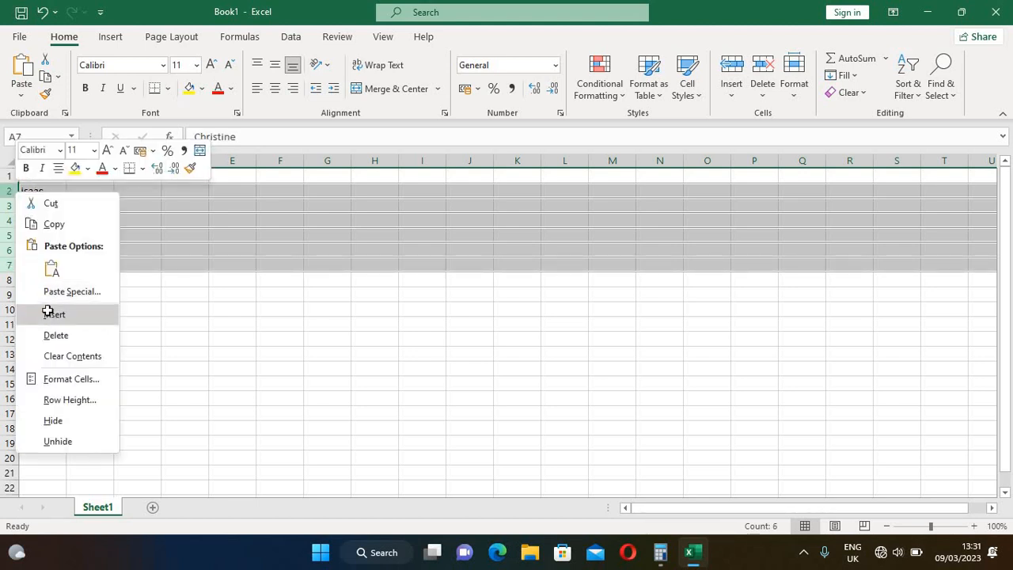
click(48, 311)
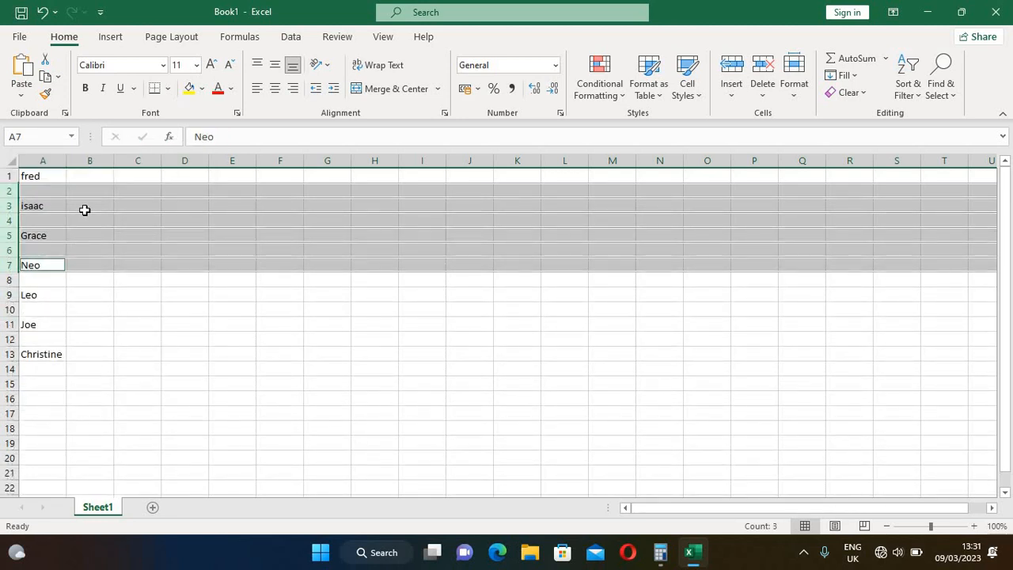
click(91, 323)
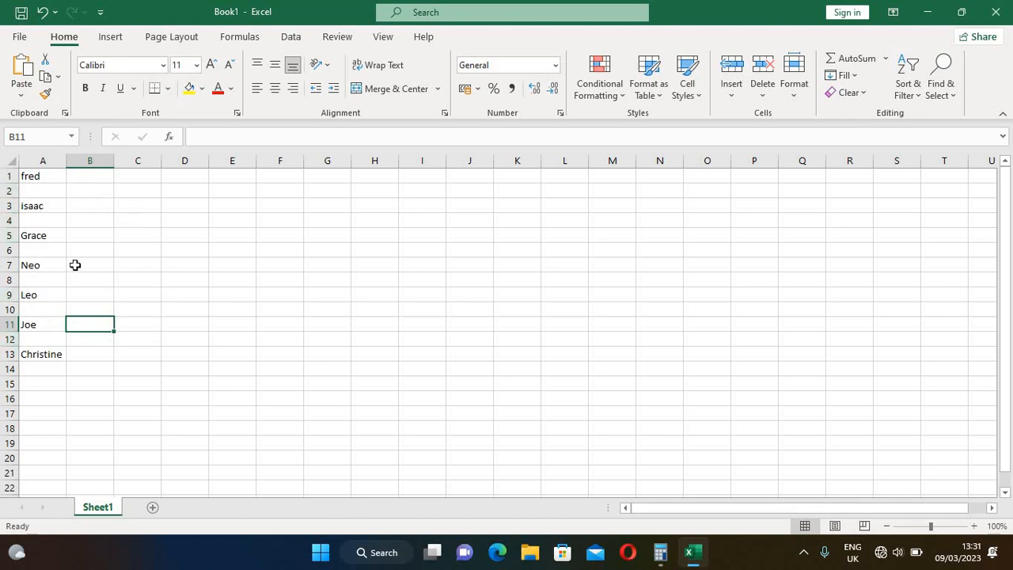
click(43, 217)
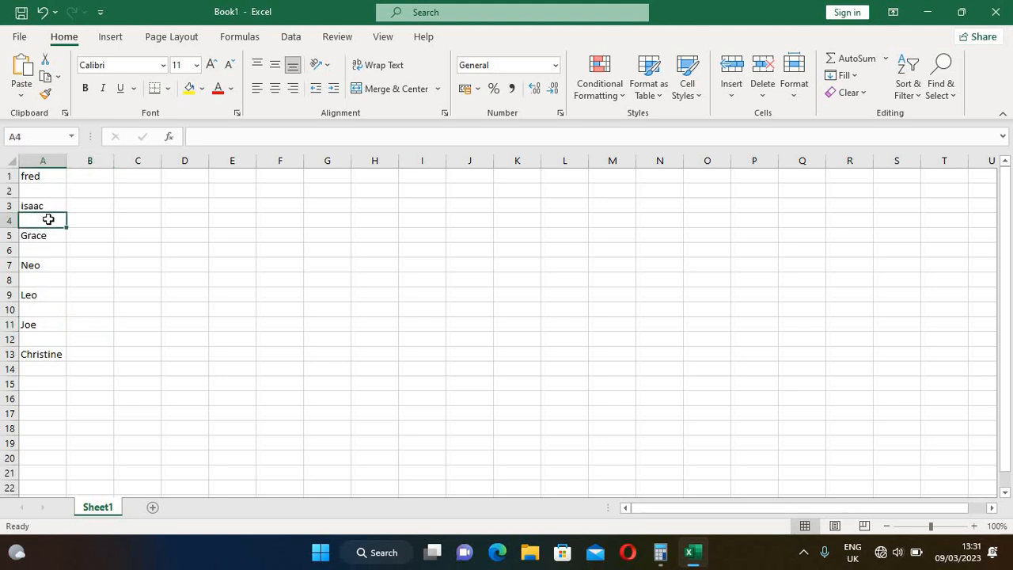